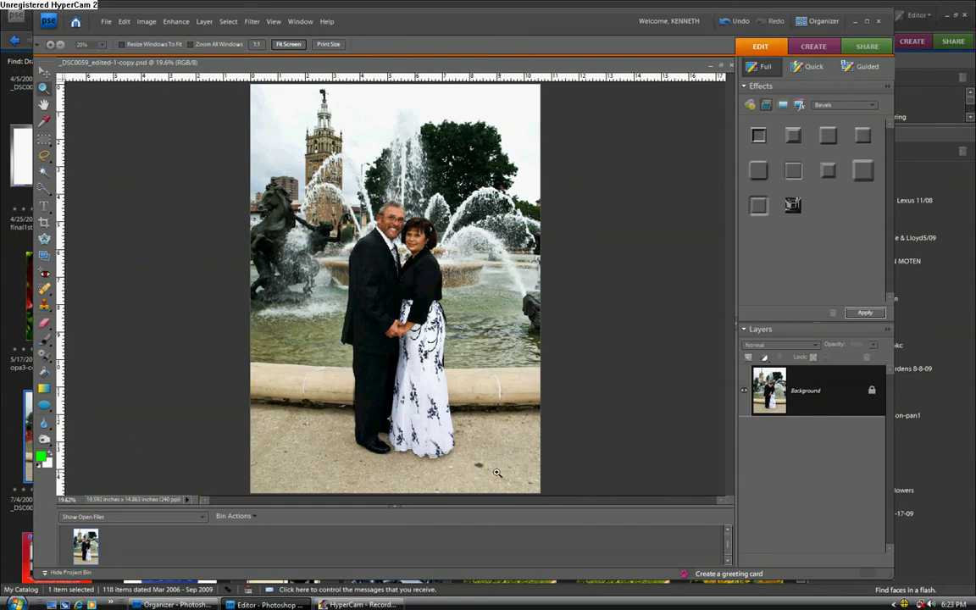
- Remove the dark spot on the pavement beside the dress using the Clone Stamp tool in Lighten mode
click(45, 306)
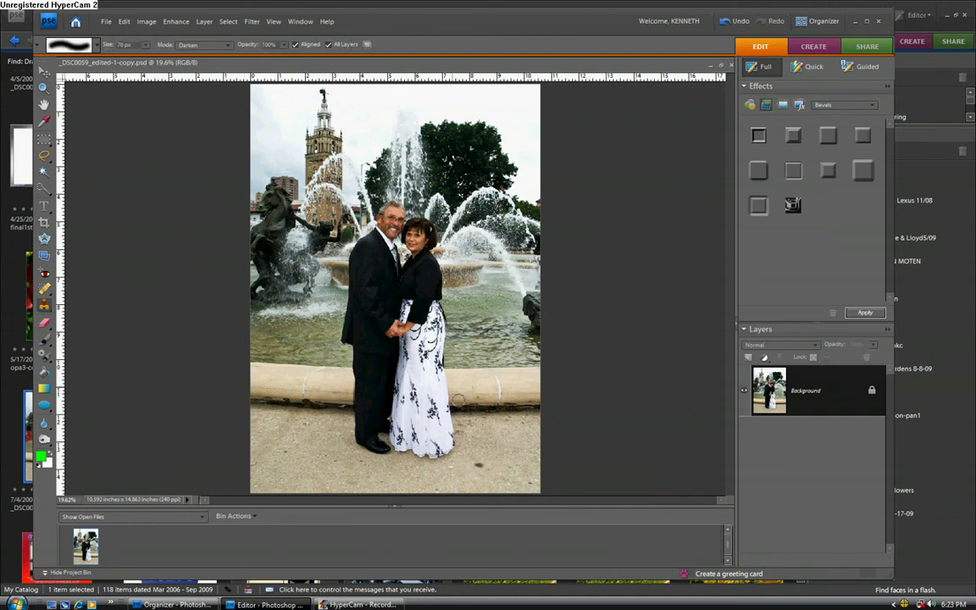
click(222, 44)
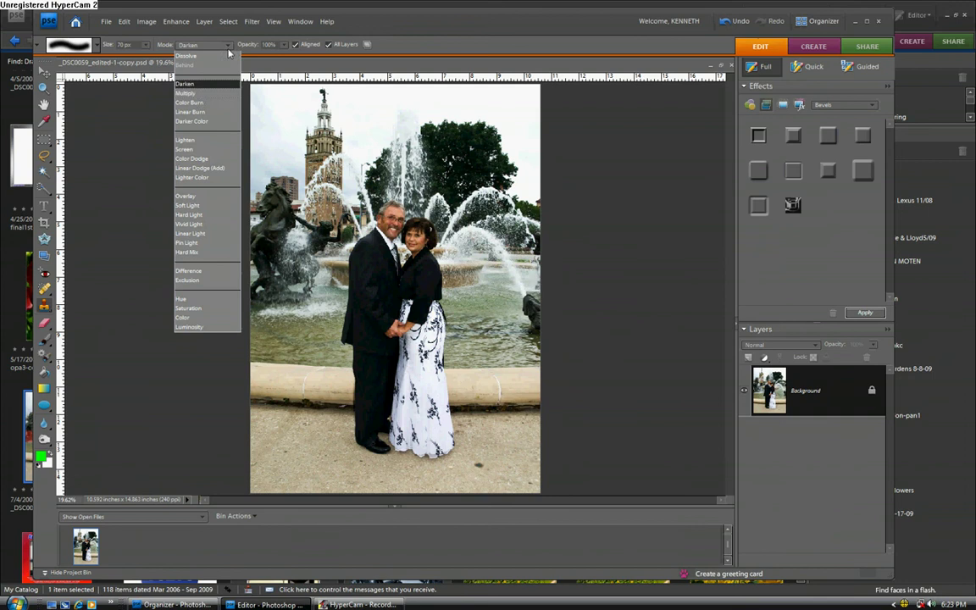
click(200, 142)
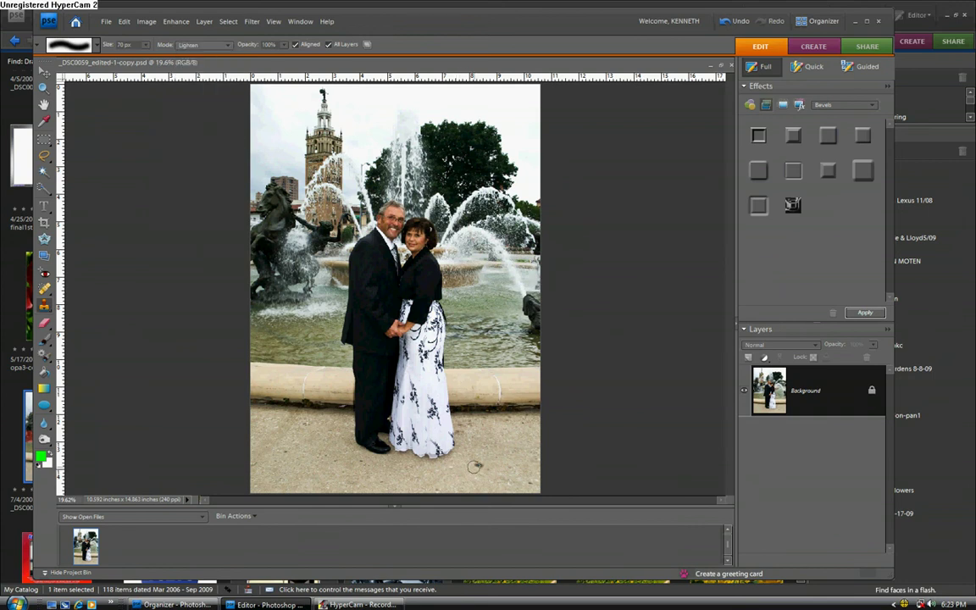
click(479, 465)
- Retouch the base of the fountain wall beside the man using the Clone Stamp in Darken mode
click(227, 45)
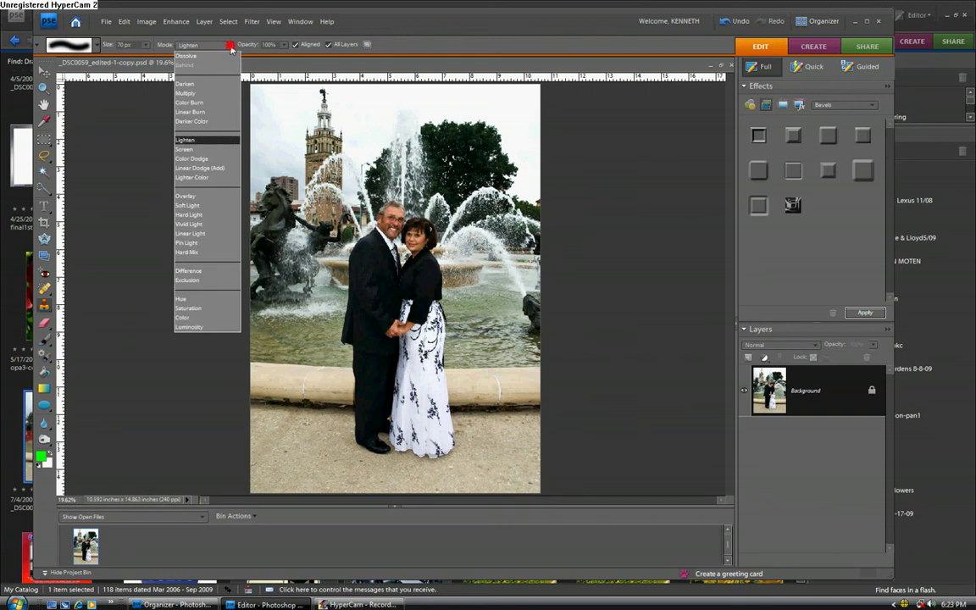
click(183, 81)
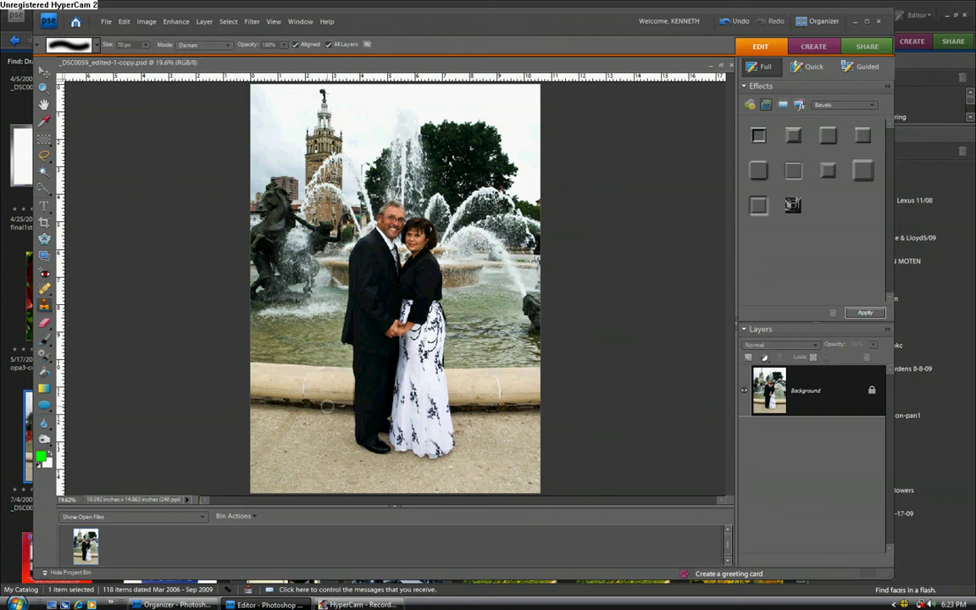
drag(327, 406, 337, 408)
- Crop the photo closer around the couple, to about 8.83 by 13.44 inches
click(44, 221)
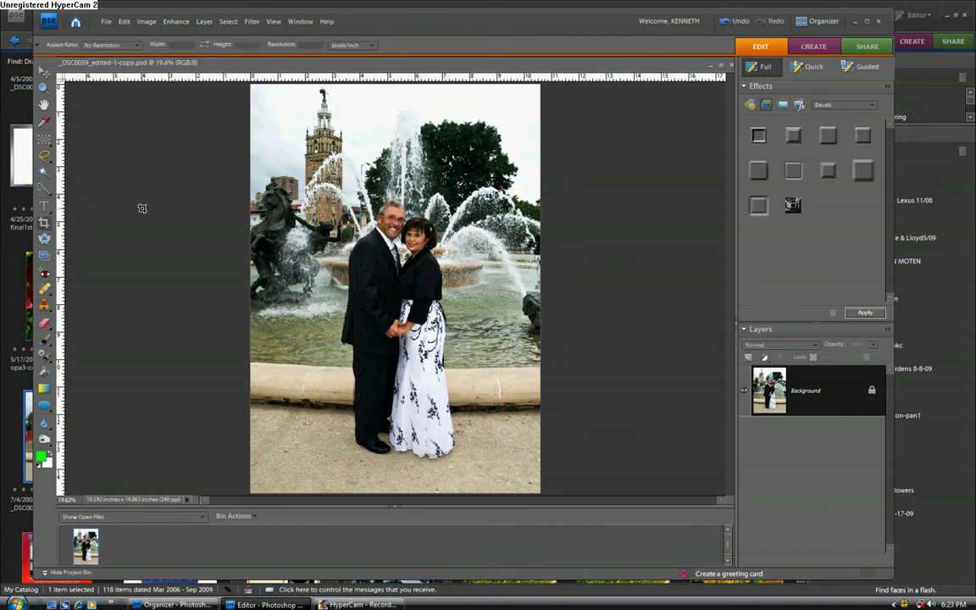
drag(278, 129, 521, 481)
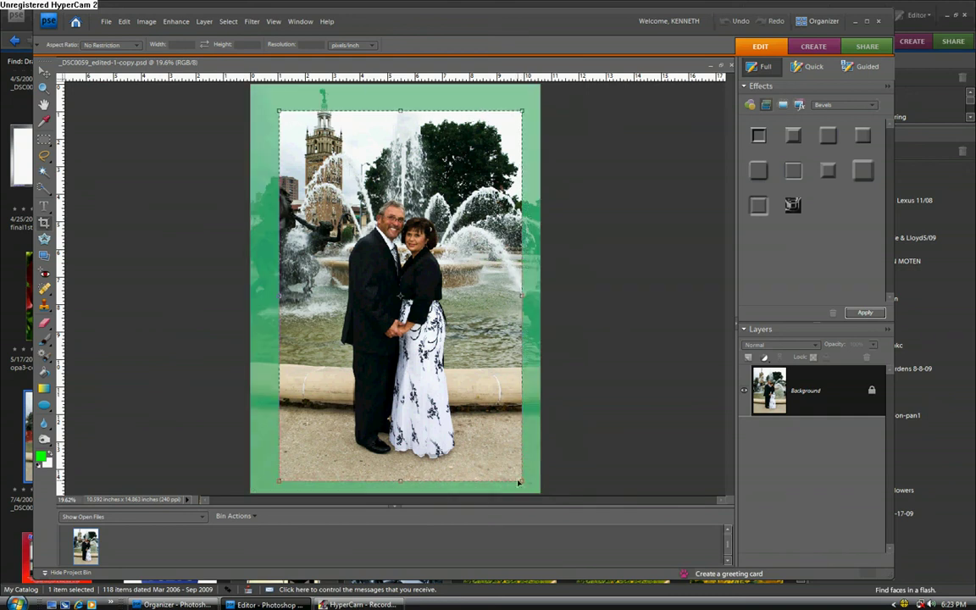
click(497, 488)
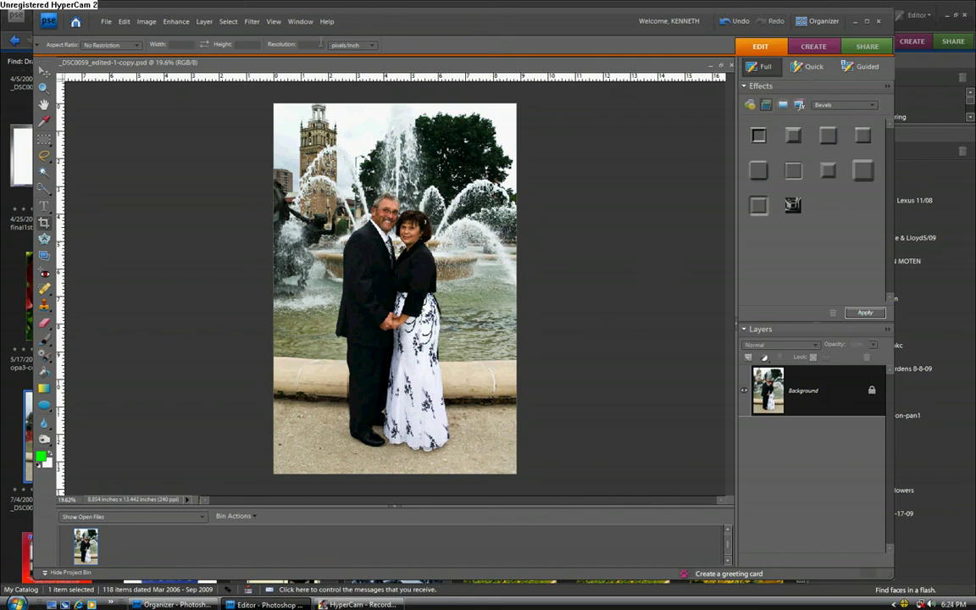
- Slim the outer hip of the woman's dress with the Warp tool of the Liquify filter and apply the result
click(251, 23)
mouse_move(302, 165)
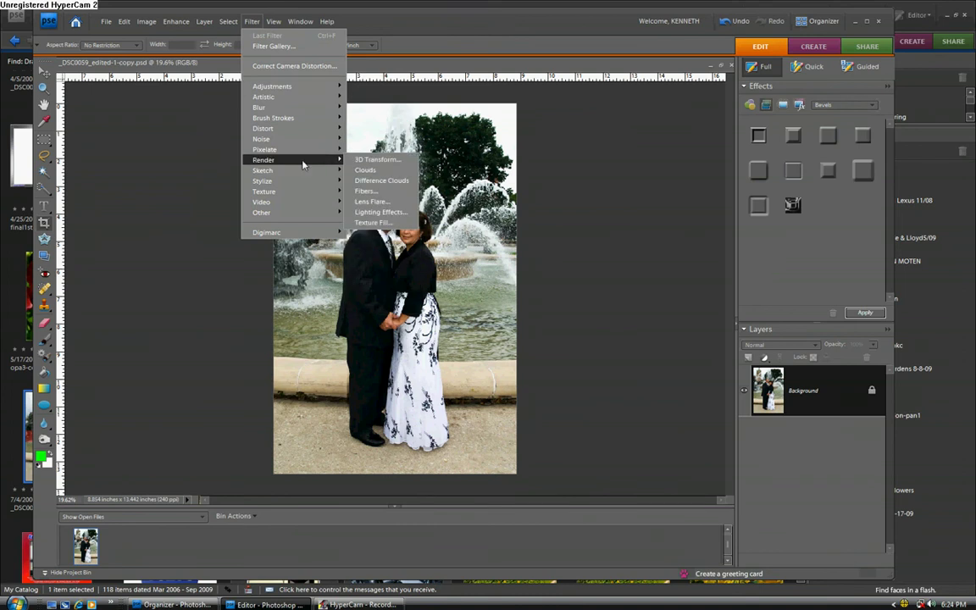
mouse_move(297, 128)
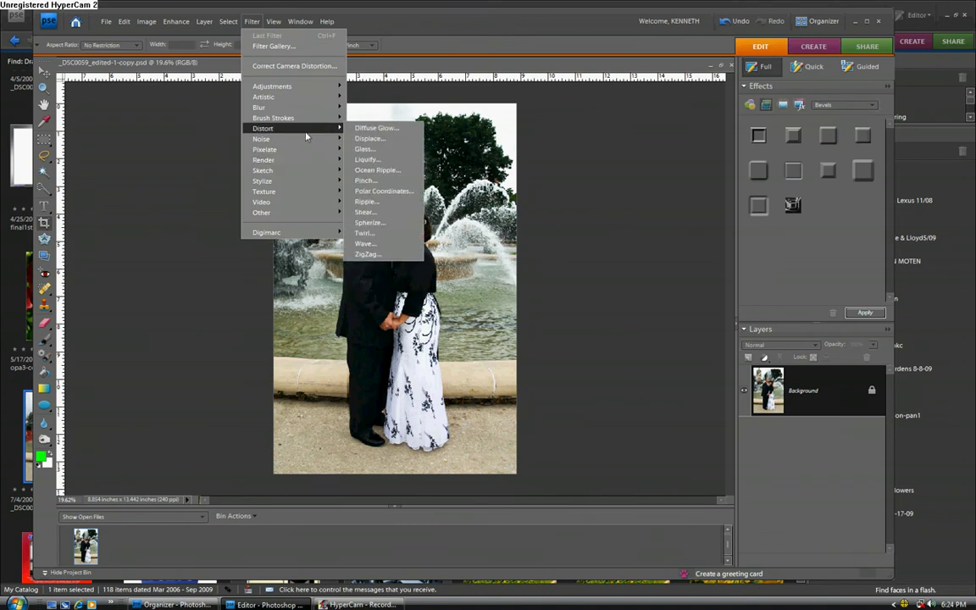
click(366, 159)
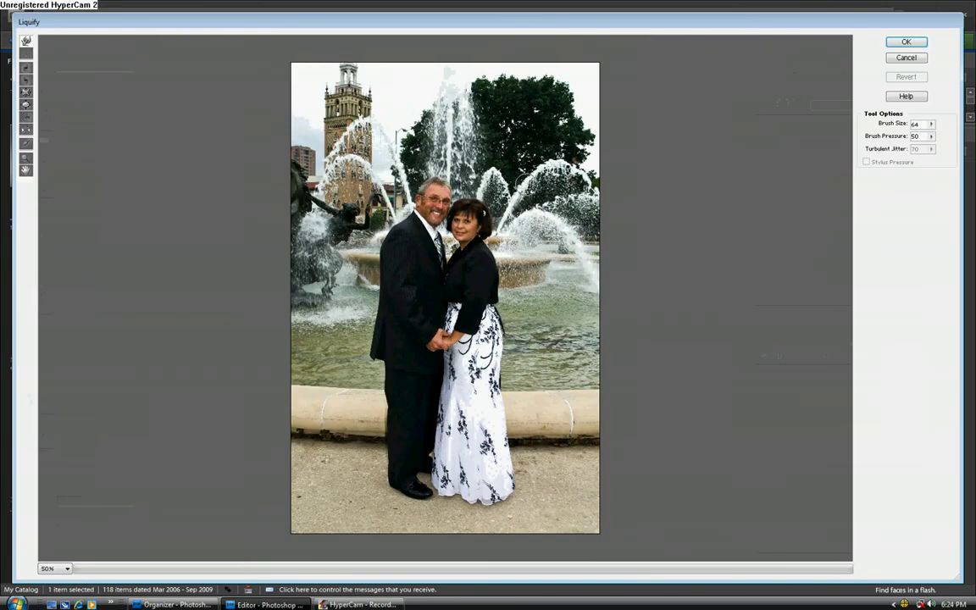
click(67, 568)
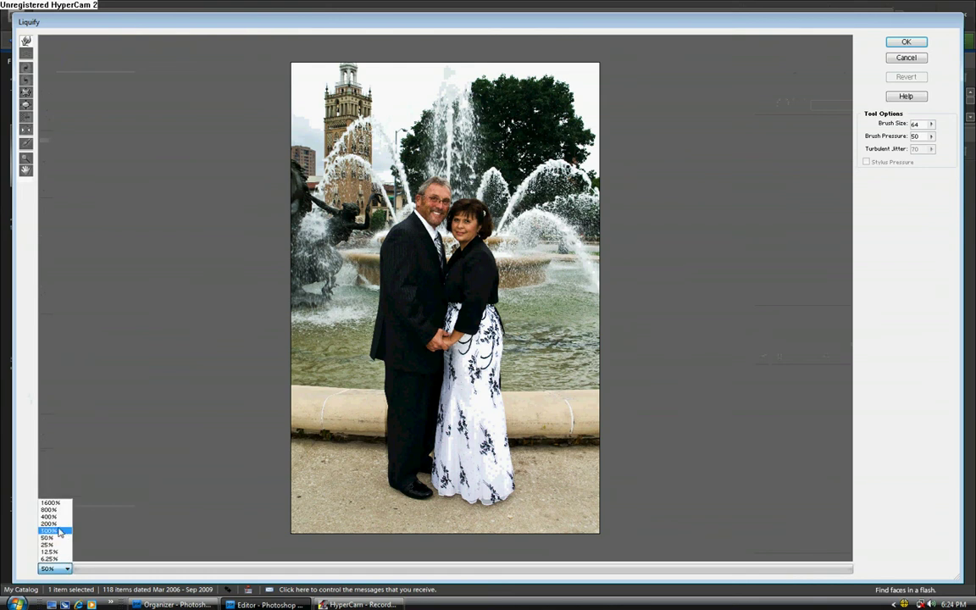
click(58, 531)
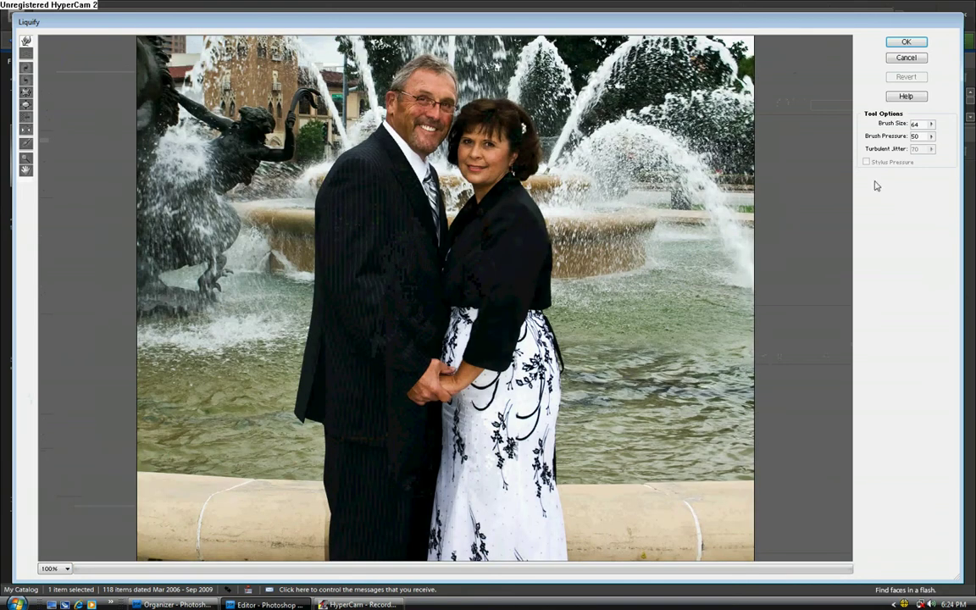
click(25, 172)
drag(460, 277, 425, 208)
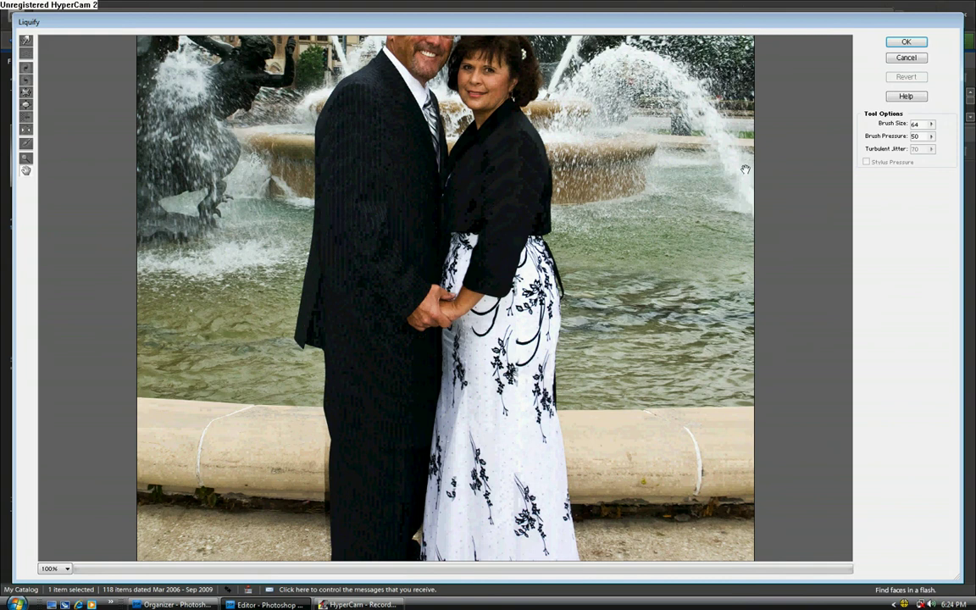
click(25, 39)
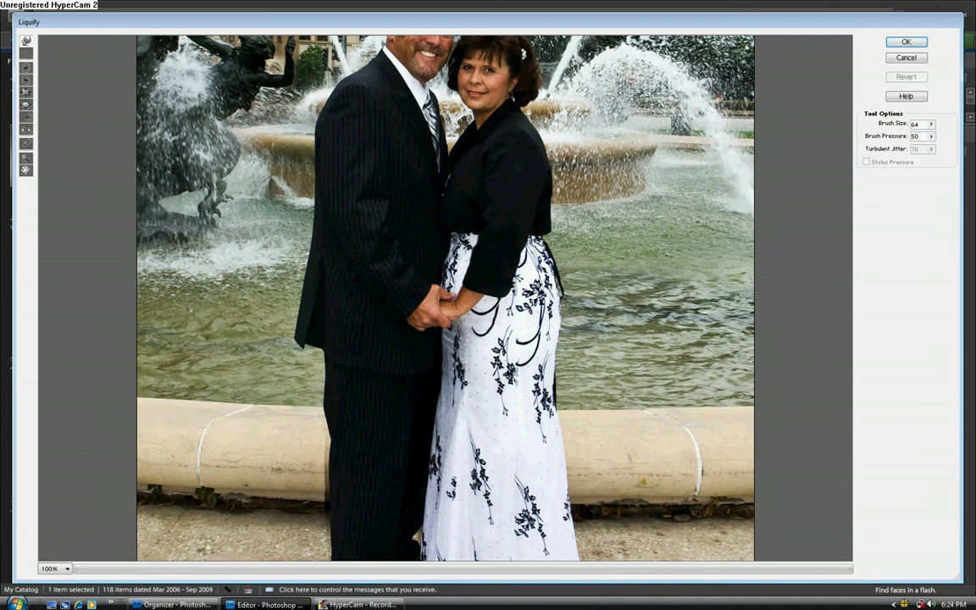
mouse_move(503, 247)
mouse_down()
mouse_move(496, 238)
mouse_move(508, 267)
mouse_move(498, 322)
mouse_move(513, 309)
mouse_move(495, 318)
mouse_move(507, 284)
mouse_move(487, 224)
mouse_move(504, 348)
mouse_move(500, 360)
mouse_move(491, 352)
mouse_move(547, 317)
mouse_move(498, 301)
mouse_move(482, 216)
mouse_move(490, 254)
mouse_move(500, 242)
mouse_move(487, 271)
mouse_move(491, 320)
mouse_move(542, 346)
mouse_move(489, 310)
mouse_move(484, 321)
mouse_up()
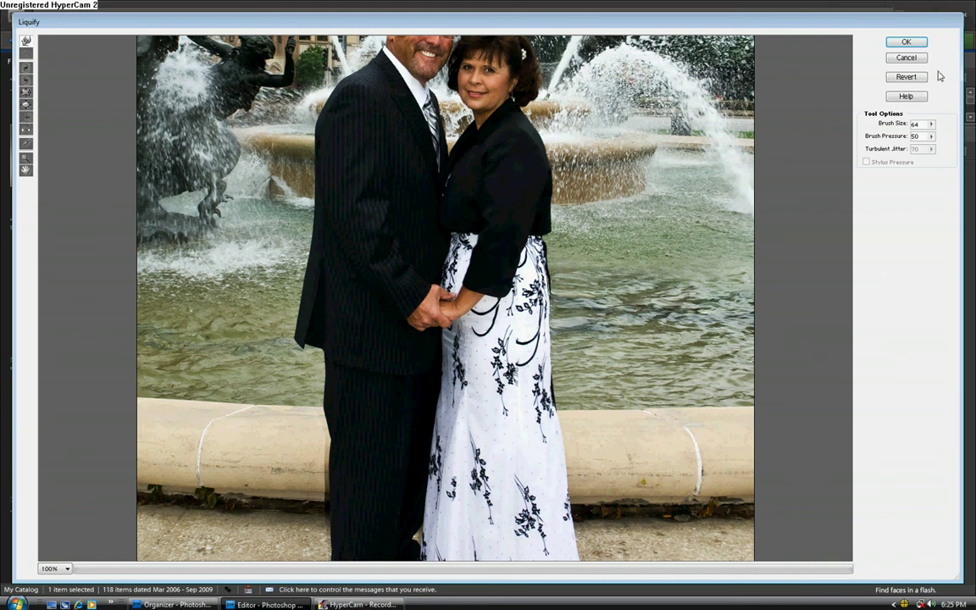
click(910, 42)
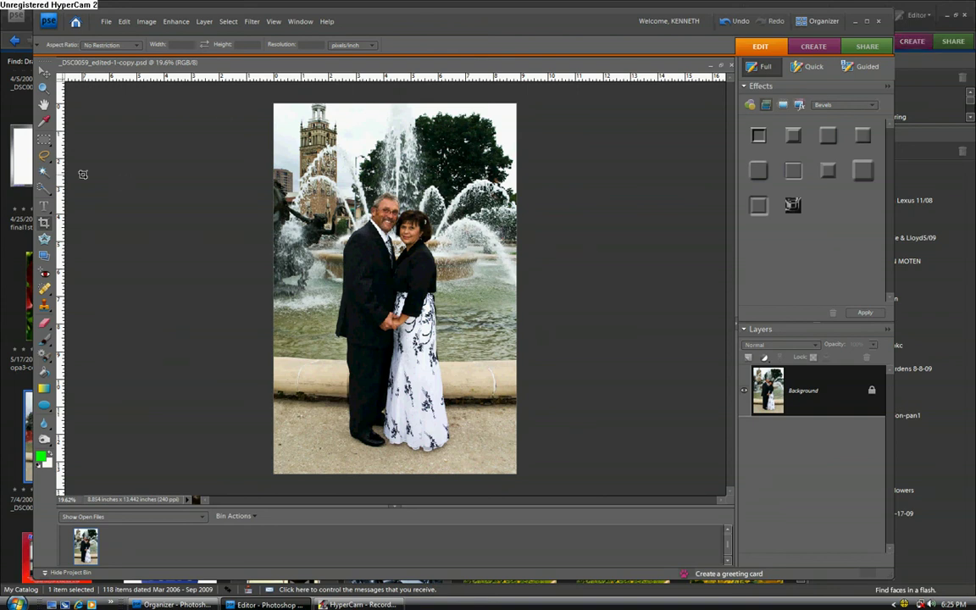
- Make a rectangular marquee selection around the couple, leaving a border inside all four photo edges
click(44, 138)
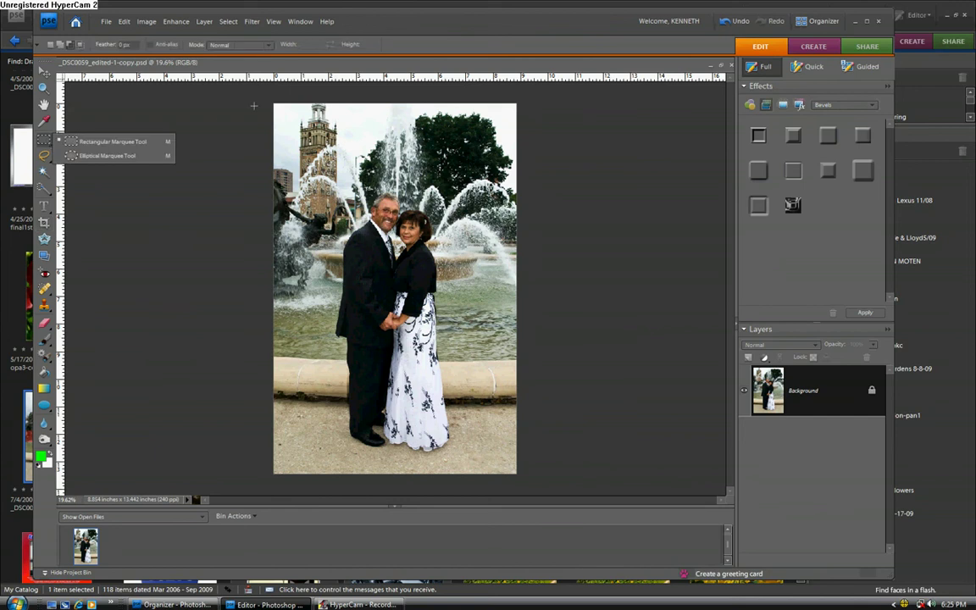
click(113, 142)
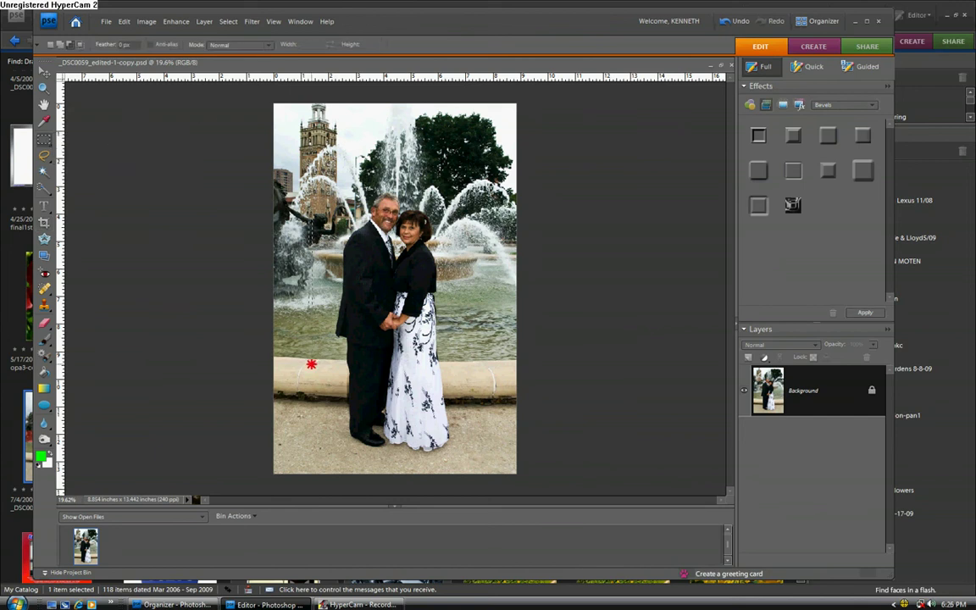
drag(398, 459, 486, 452)
drag(486, 434, 490, 460)
drag(488, 459, 487, 463)
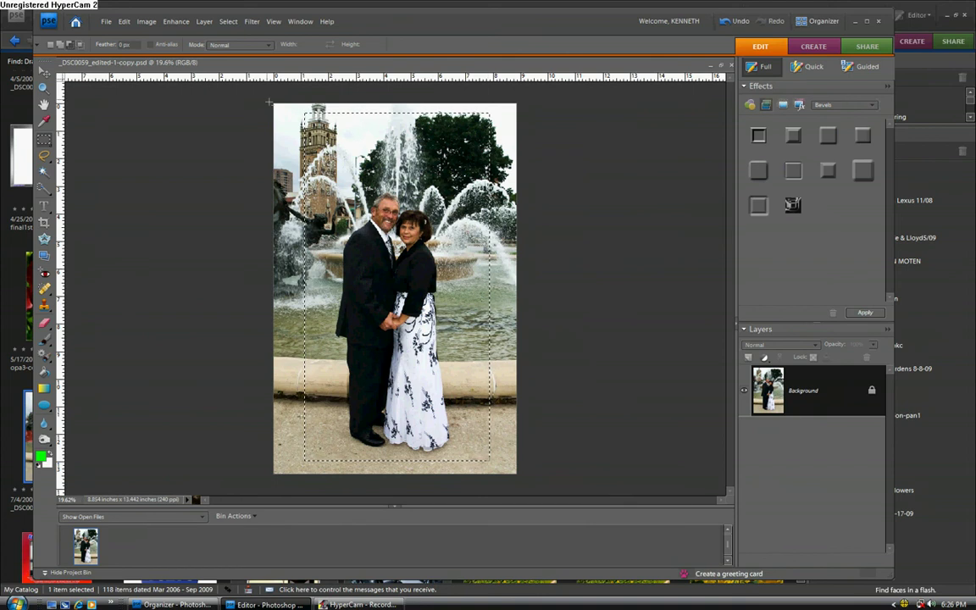
- Feather the rectangular selection by 150 pixels and invert it to select the photo's border
click(227, 22)
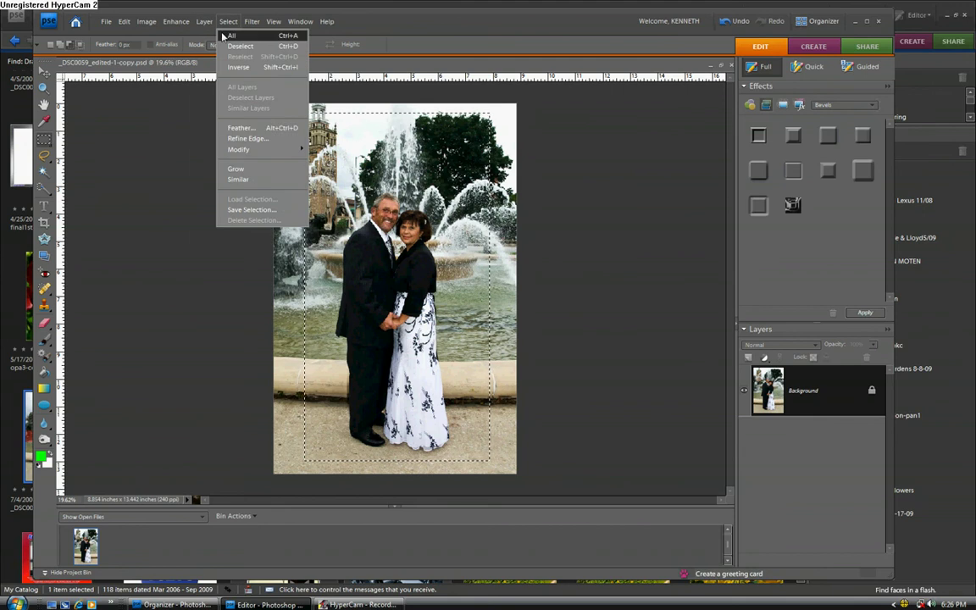
click(247, 128)
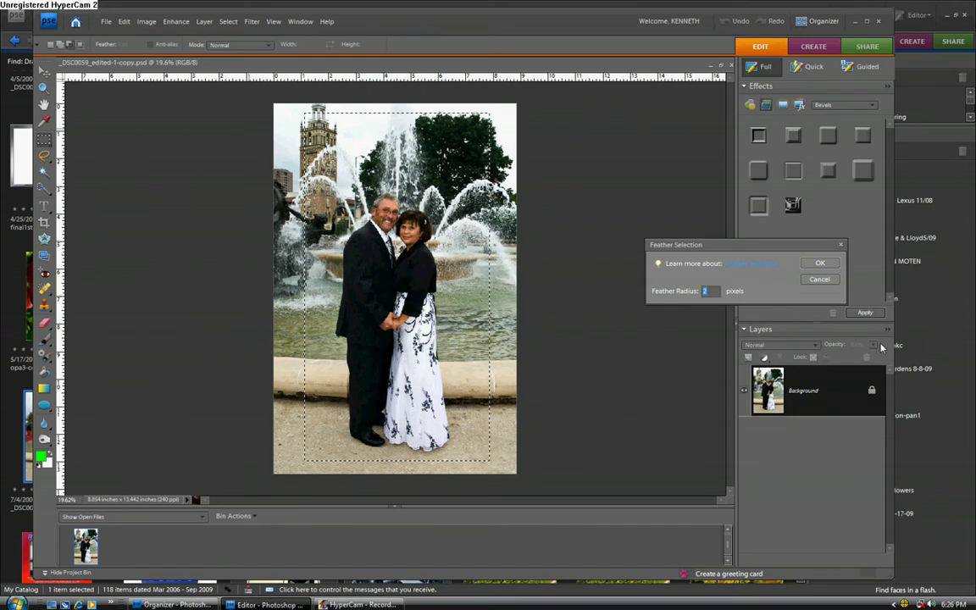
text(15)
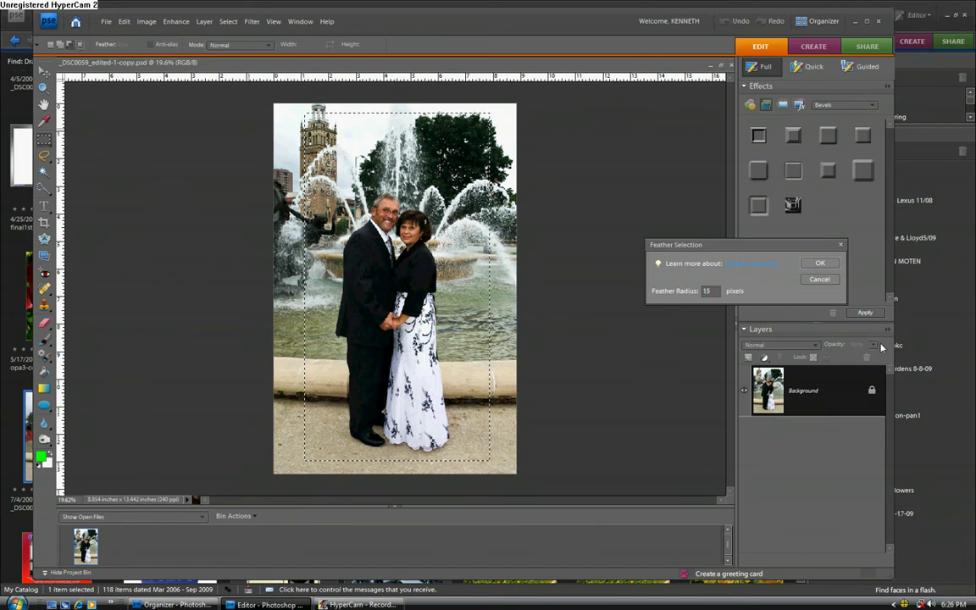
text(0)
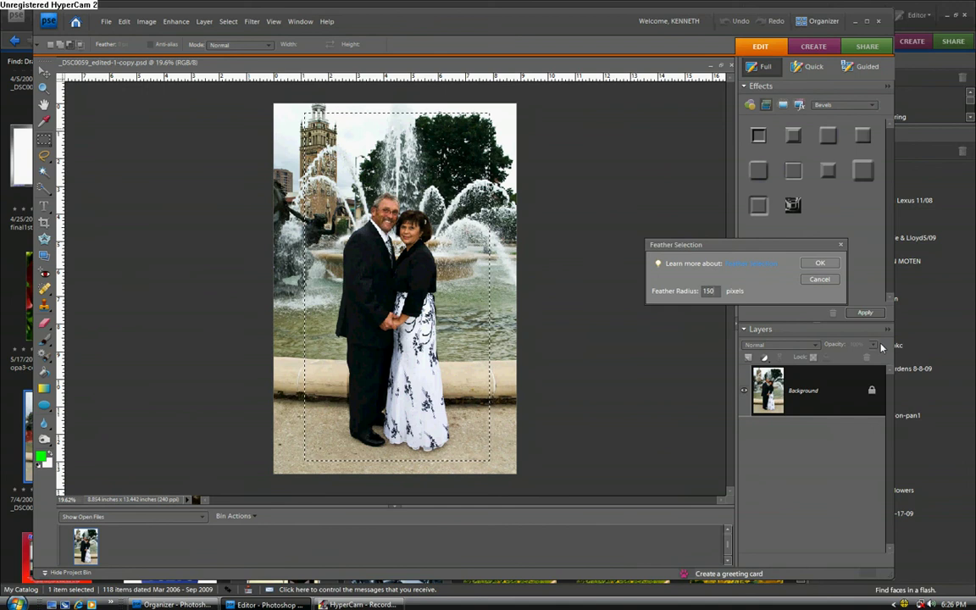
click(817, 263)
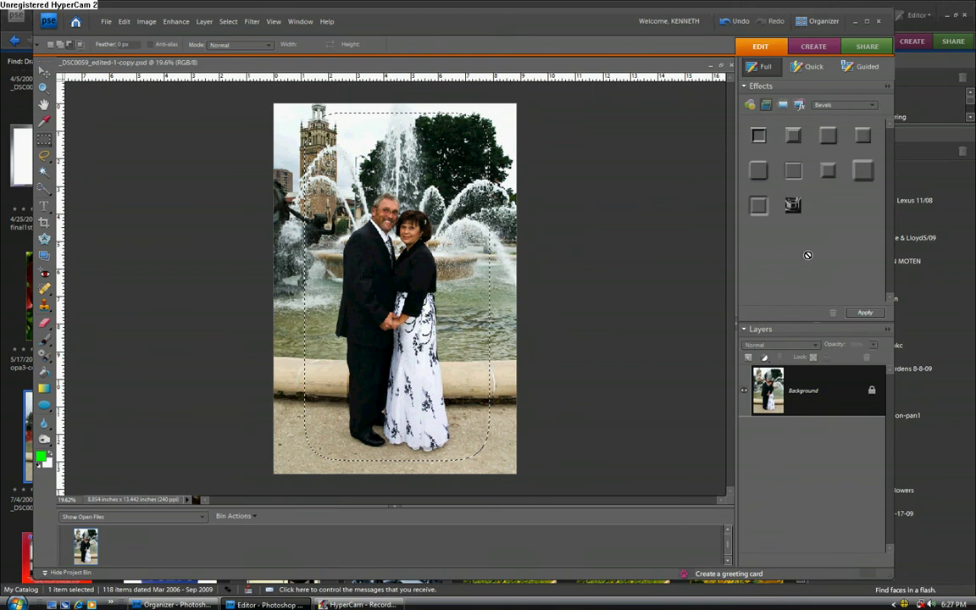
click(229, 22)
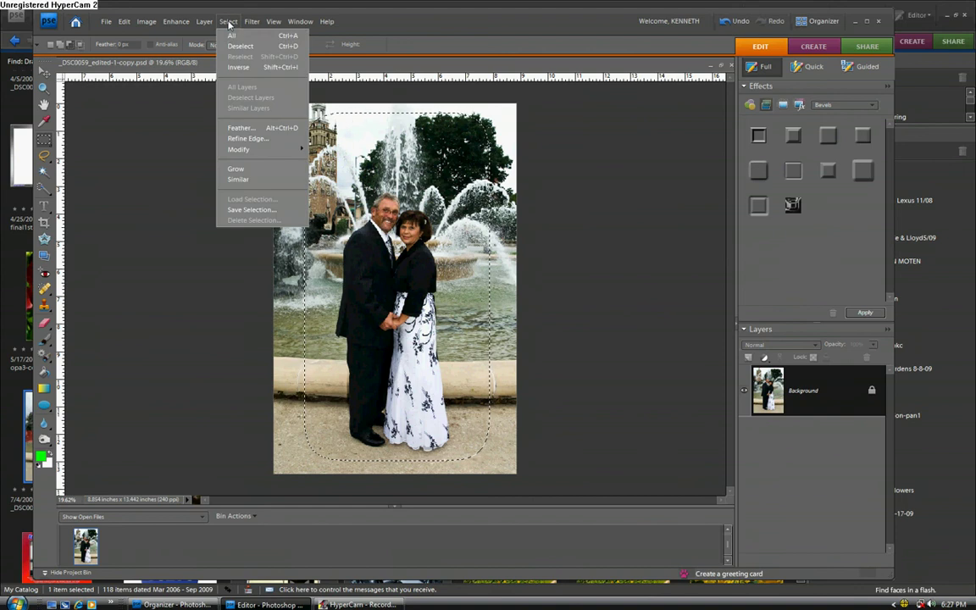
click(238, 67)
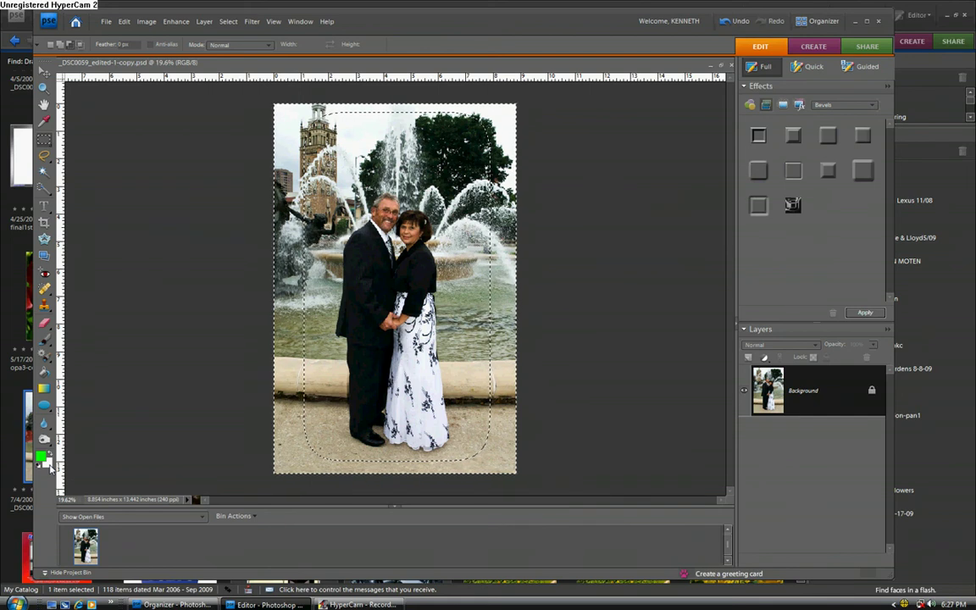
- Try clearing the feathered border to the white background colour, and undo it with the deselection
key(Delete)
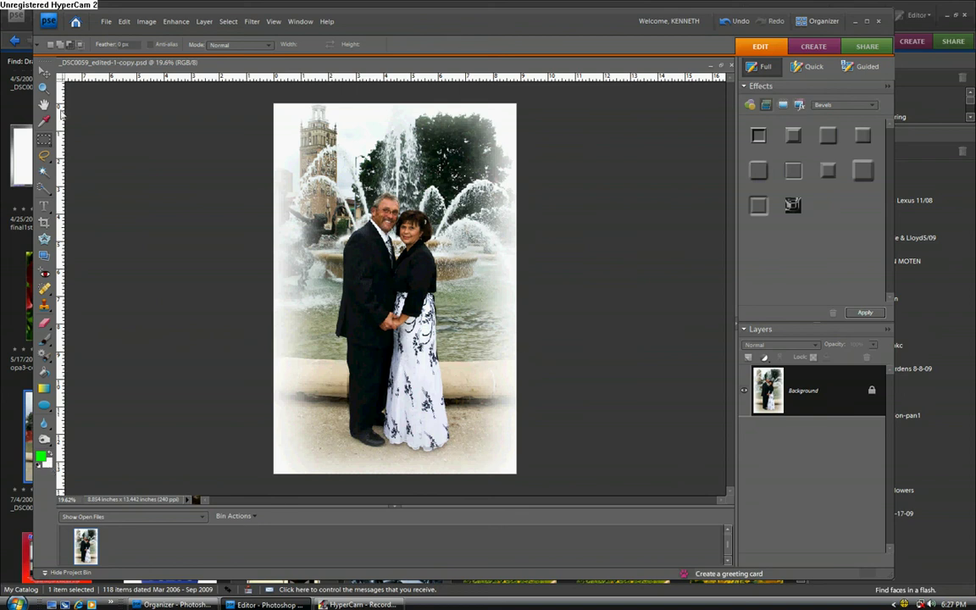
click(740, 22)
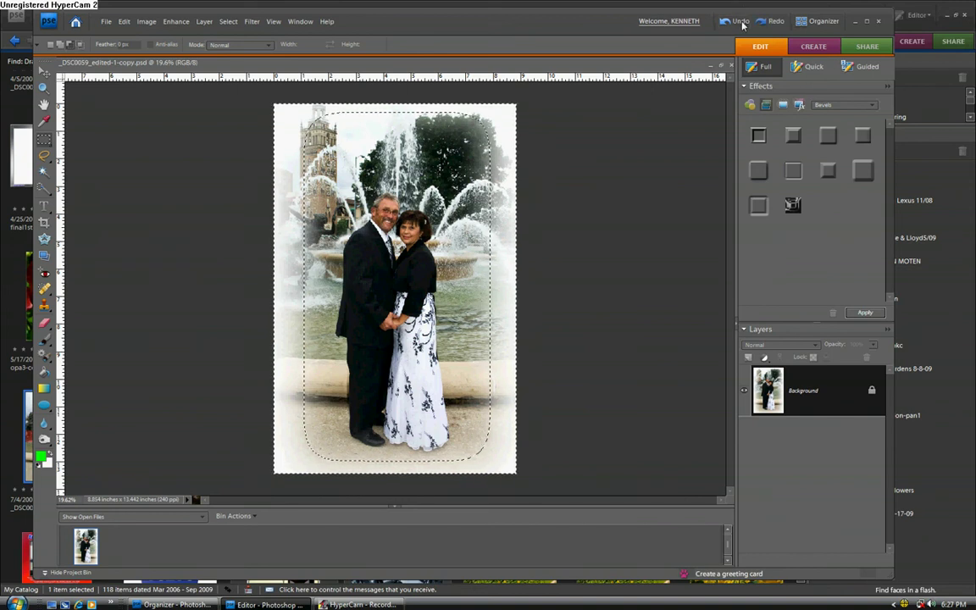
click(741, 26)
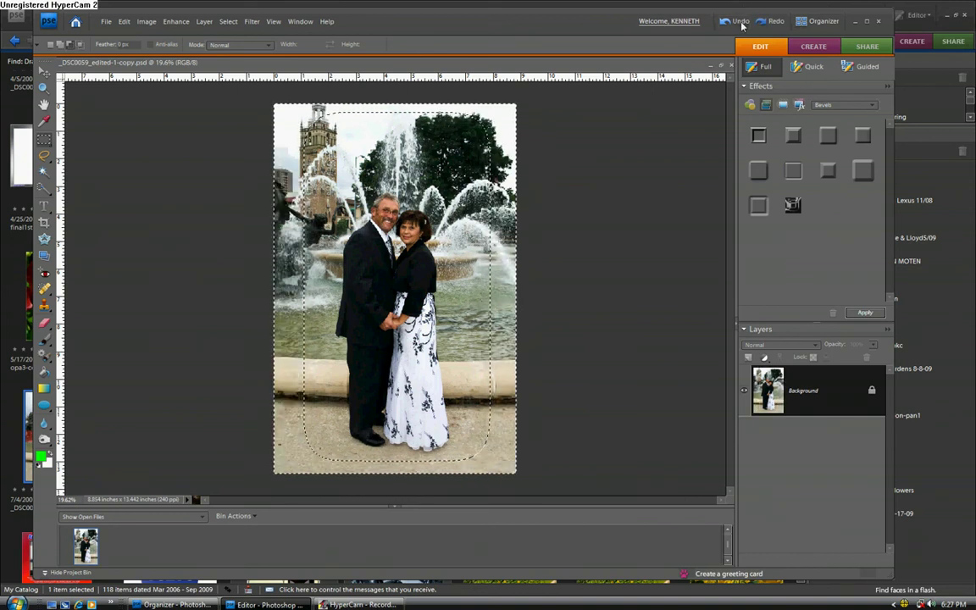
- Set the foreground to white and the background to black, and clear the feathered border to make a black vignette
click(37, 466)
key(x)
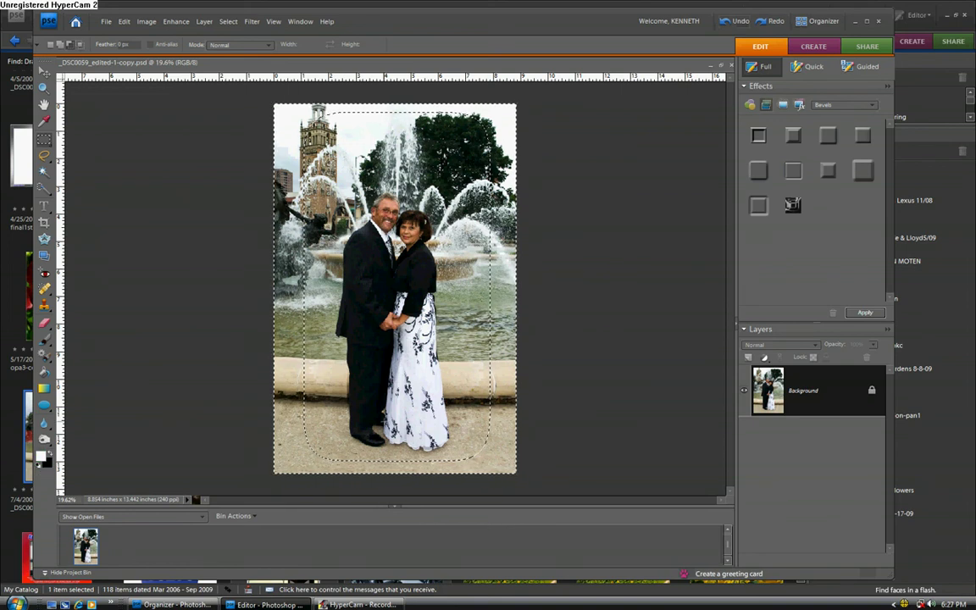
key(ctrl+shift+i)
key(Delete)
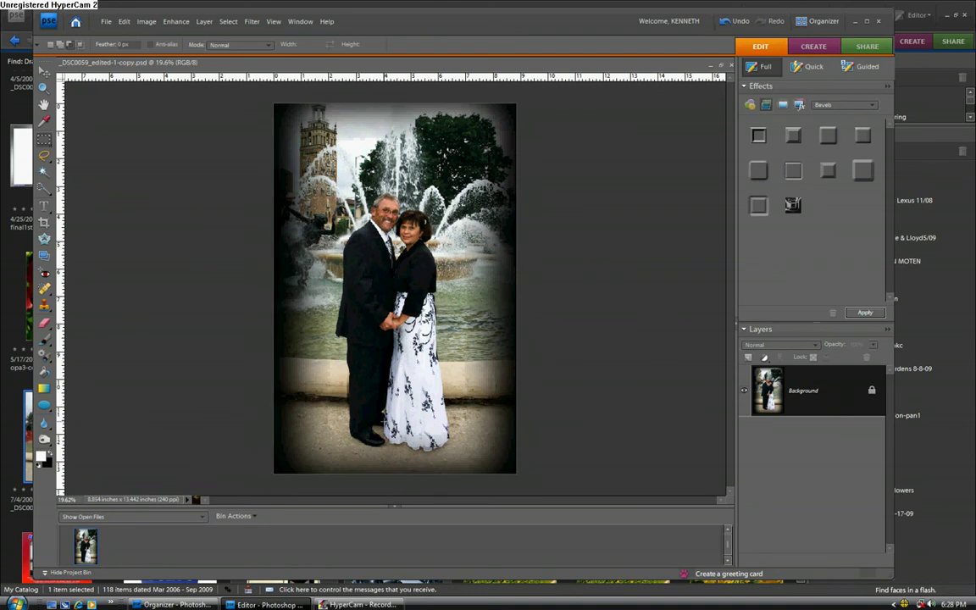
click(356, 604)
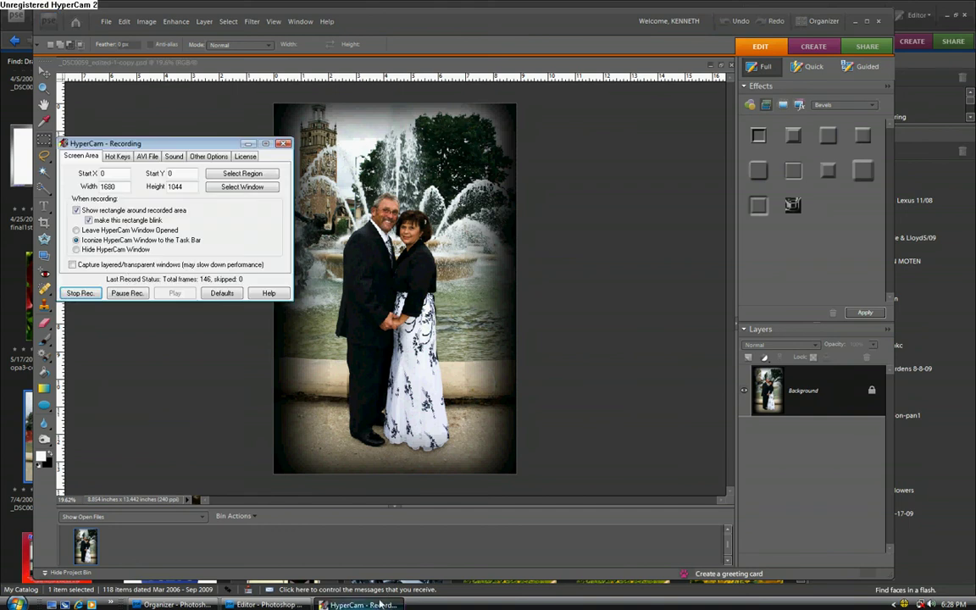